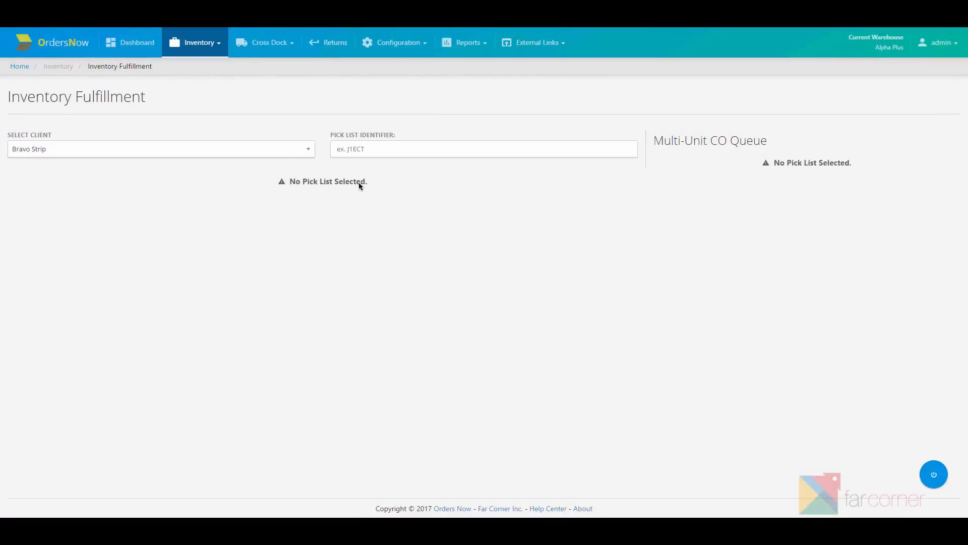
# Step: Check which clients can be selected for inventory fulfillment
pyautogui.click(312, 75)
pyautogui.click(41, 155)
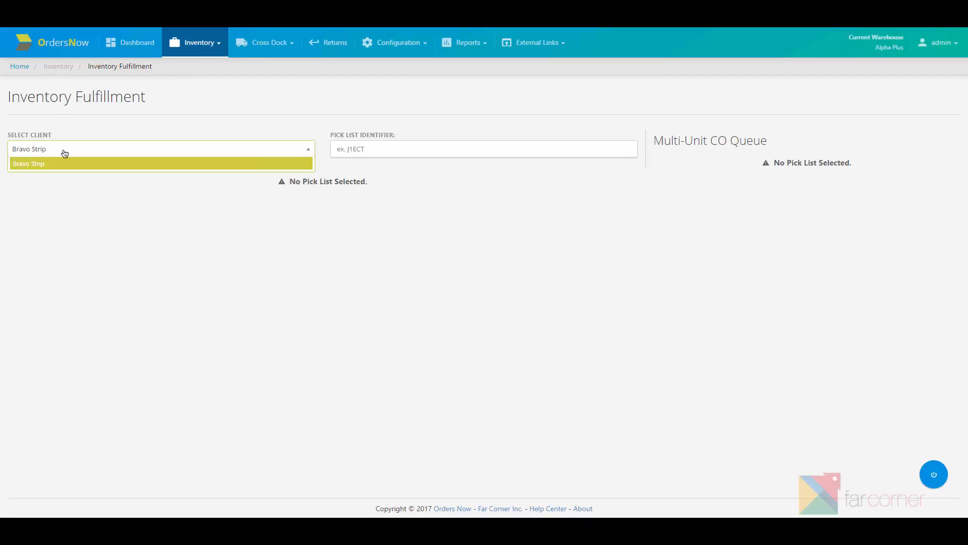
pyautogui.click(64, 154)
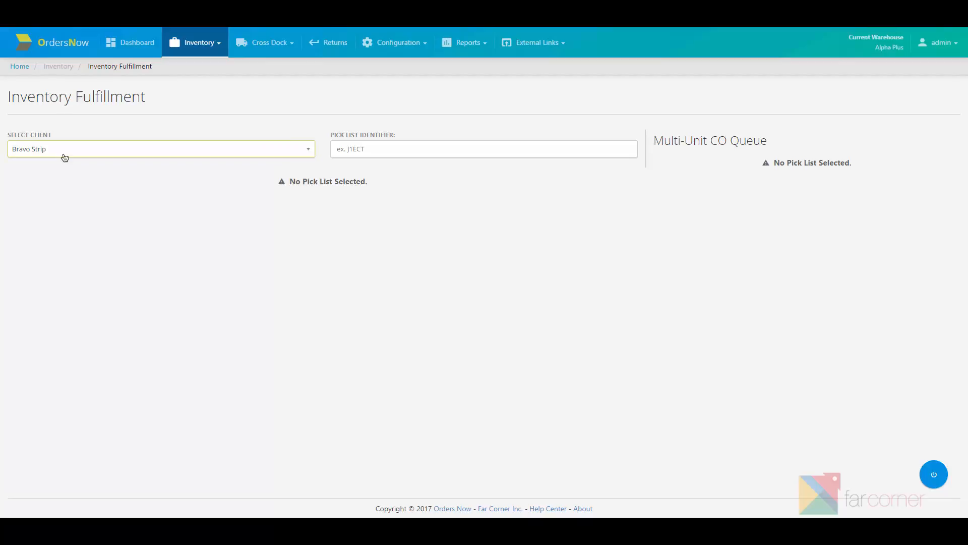
pyautogui.click(380, 149)
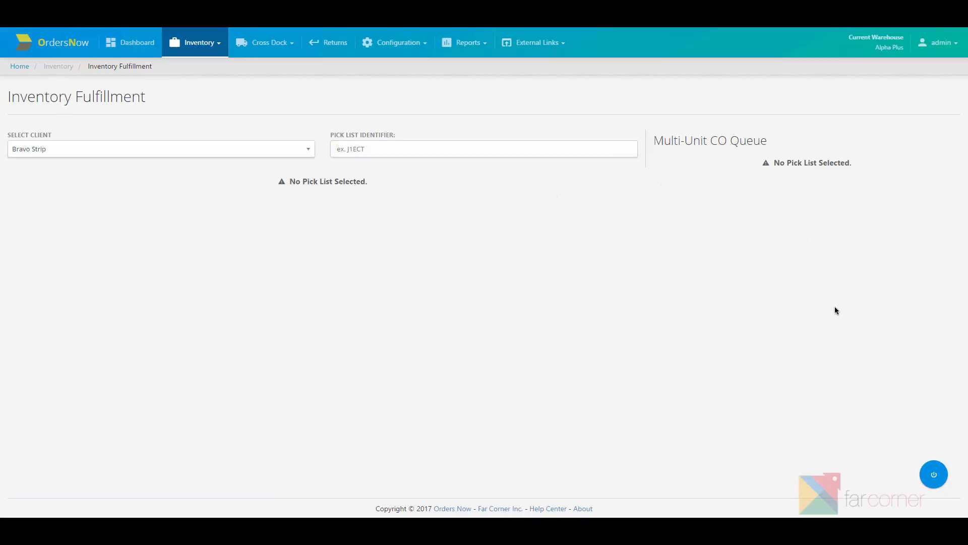
# Step: Copy the identifier OKBKV from the available pick lists and load that pick list for fulfillment
pyautogui.click(934, 474)
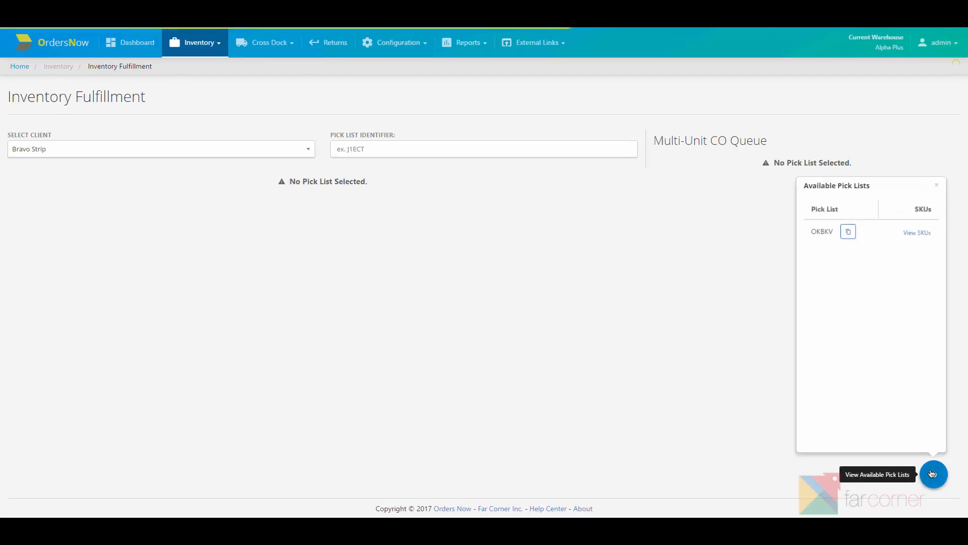
pyautogui.click(848, 230)
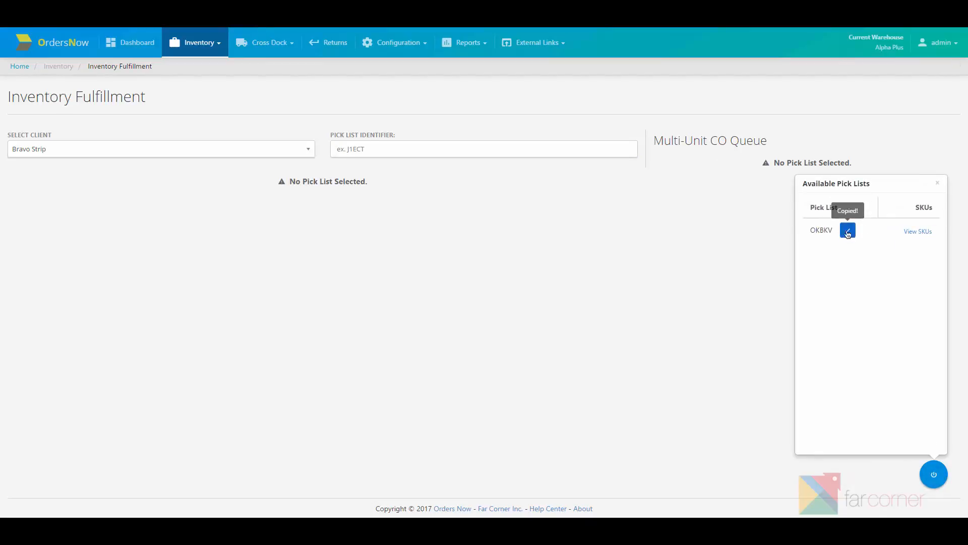
pyautogui.click(936, 185)
pyautogui.click(603, 146)
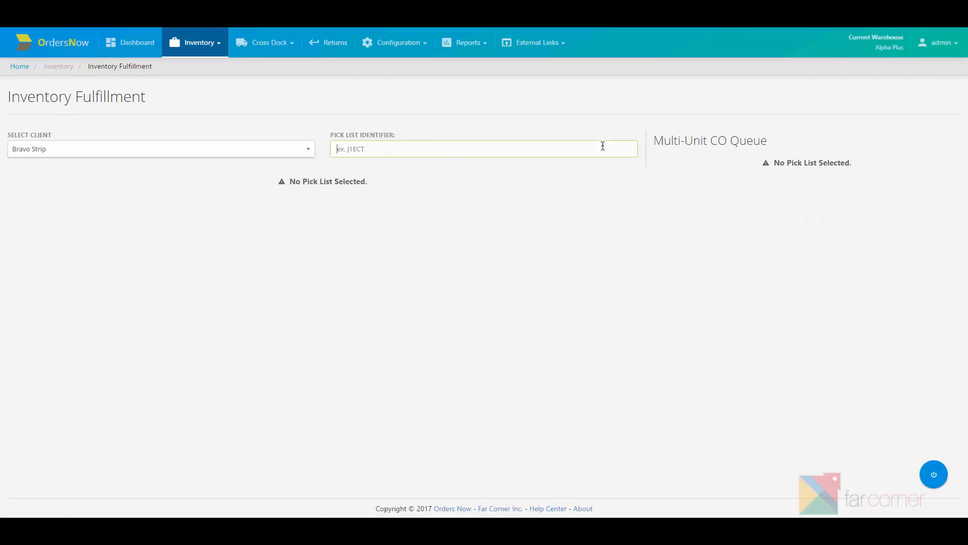
pyautogui.hotkey('ctrl', 'v')
pyautogui.press('Return')
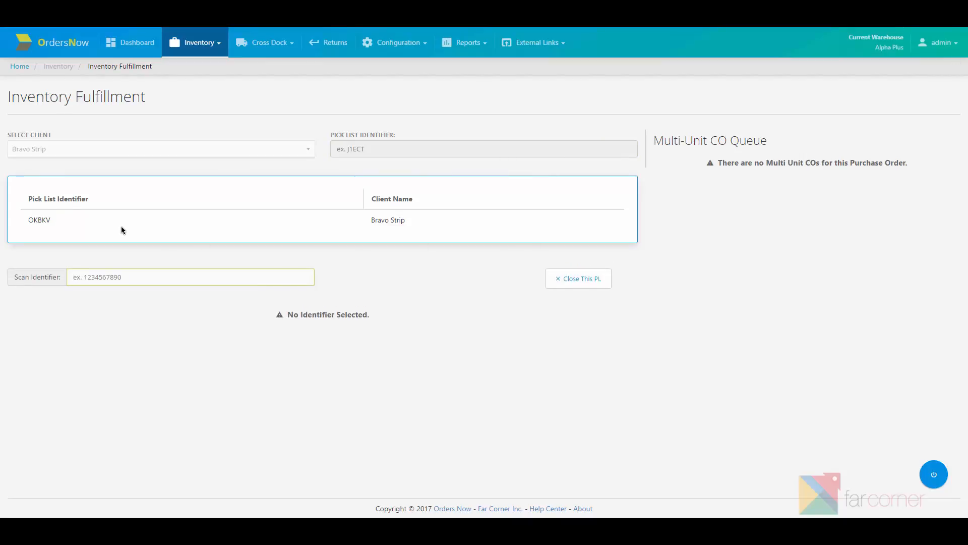
pyautogui.doubleClick(40, 220)
pyautogui.click(80, 225)
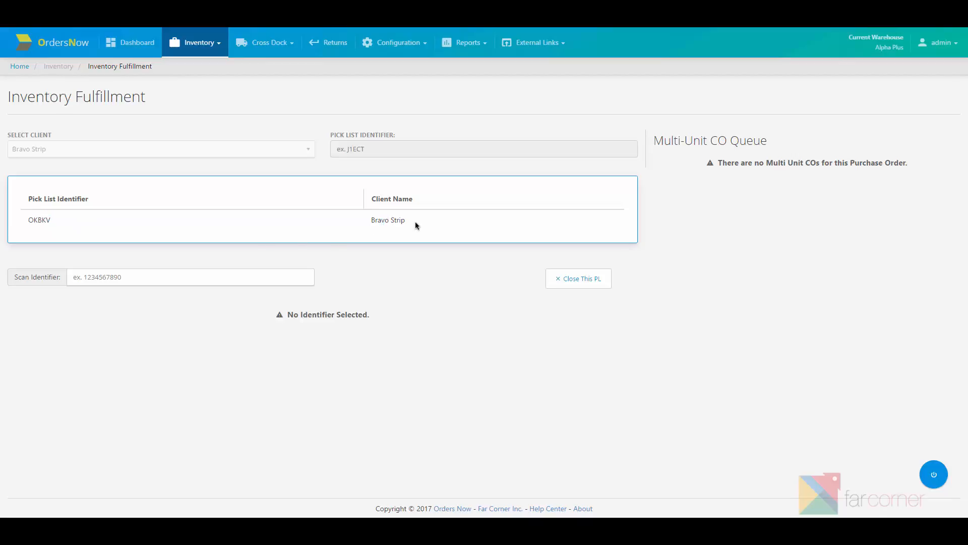
pyautogui.click(207, 283)
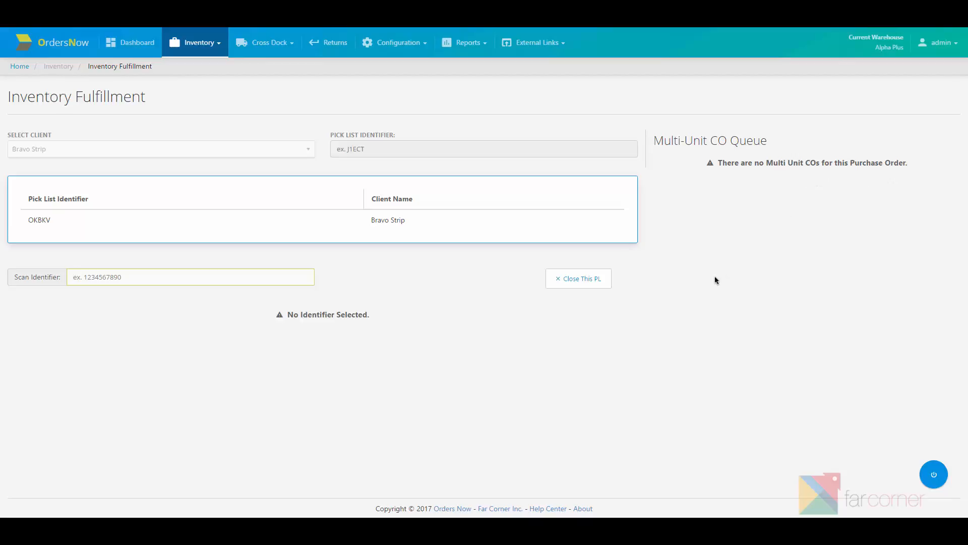
# Step: Open the SKU list of pick list OKBKV from the available pick lists
pyautogui.click(933, 474)
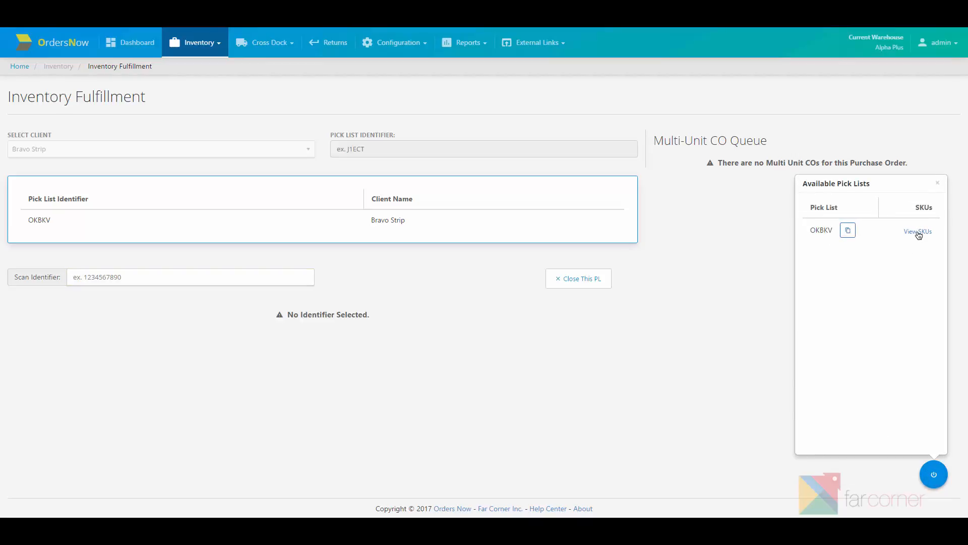
pyautogui.click(918, 235)
pyautogui.click(899, 236)
pyautogui.click(933, 474)
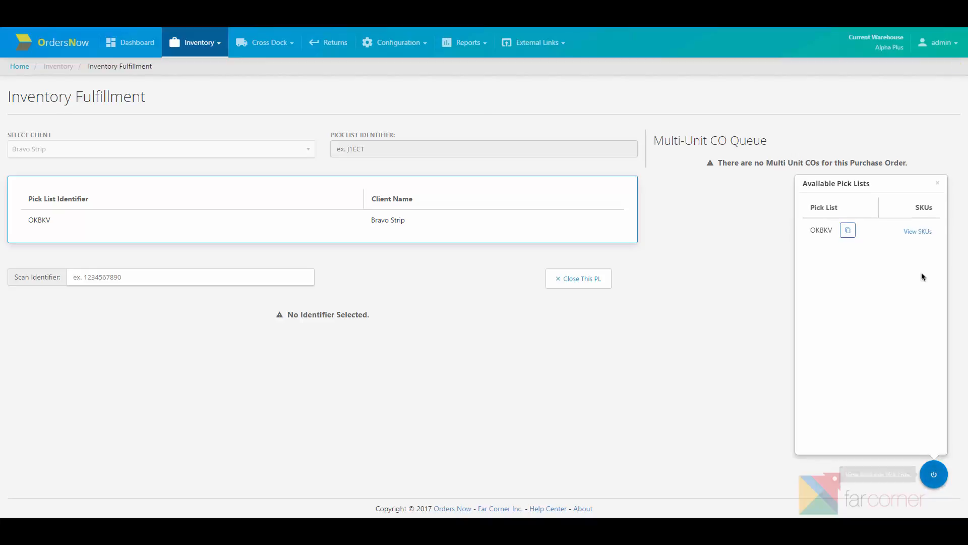
pyautogui.click(915, 232)
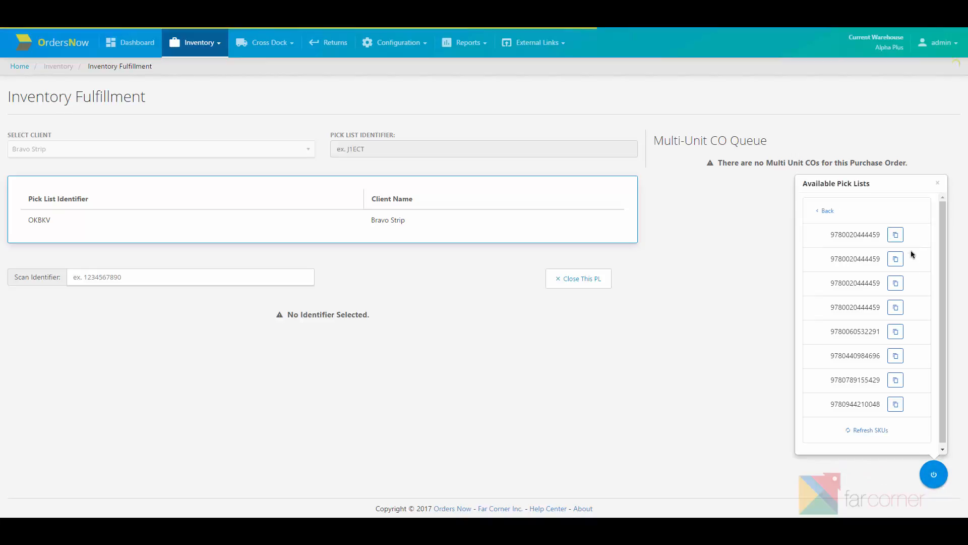
pyautogui.click(896, 333)
pyautogui.click(268, 283)
pyautogui.hotkey('ctrl', 'v')
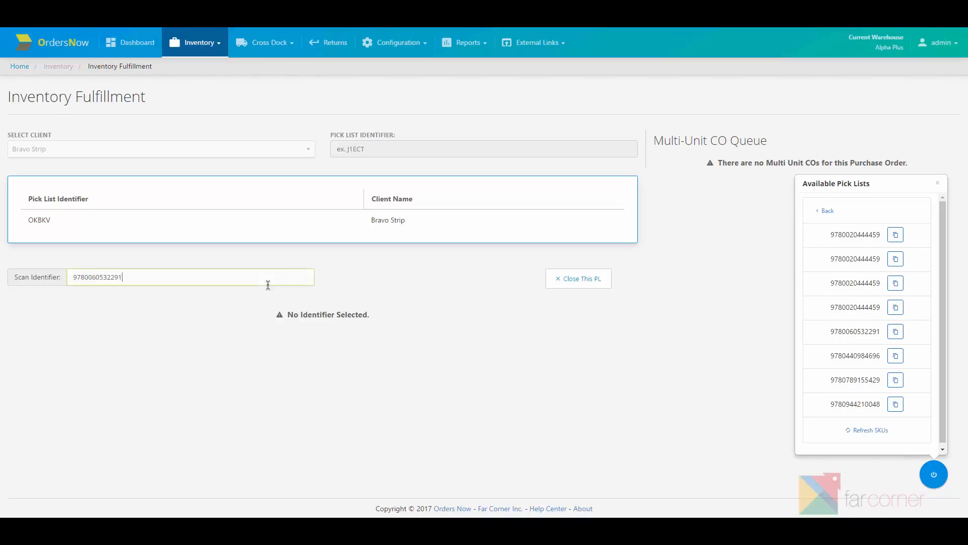
pyautogui.press('Return')
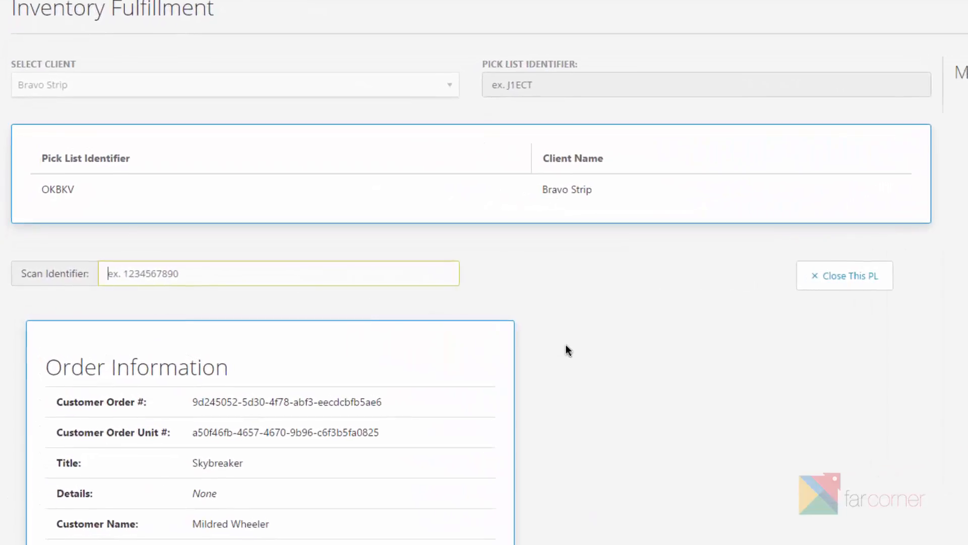
pyautogui.scroll(-1, 571, 345)
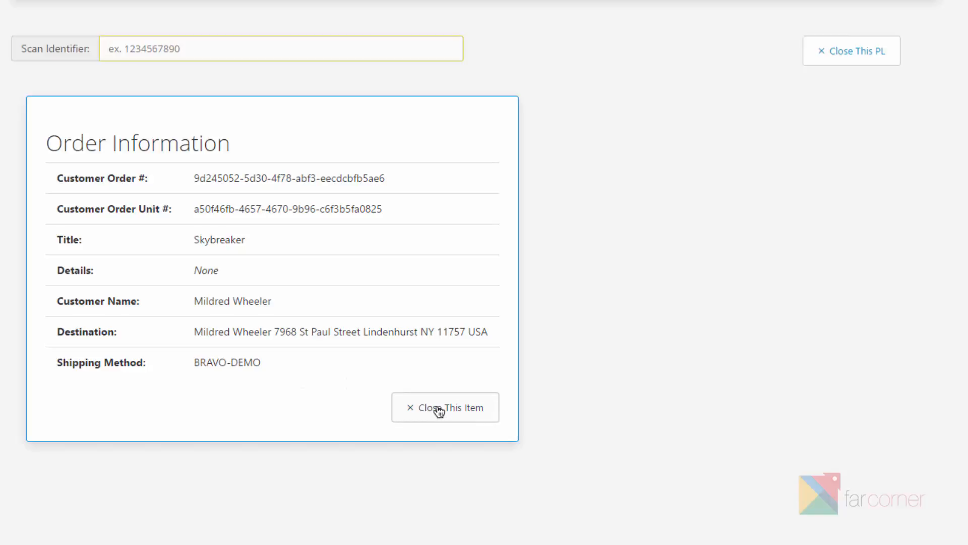
pyautogui.scroll(2, 650, 350)
pyautogui.scroll(3, 650, 352)
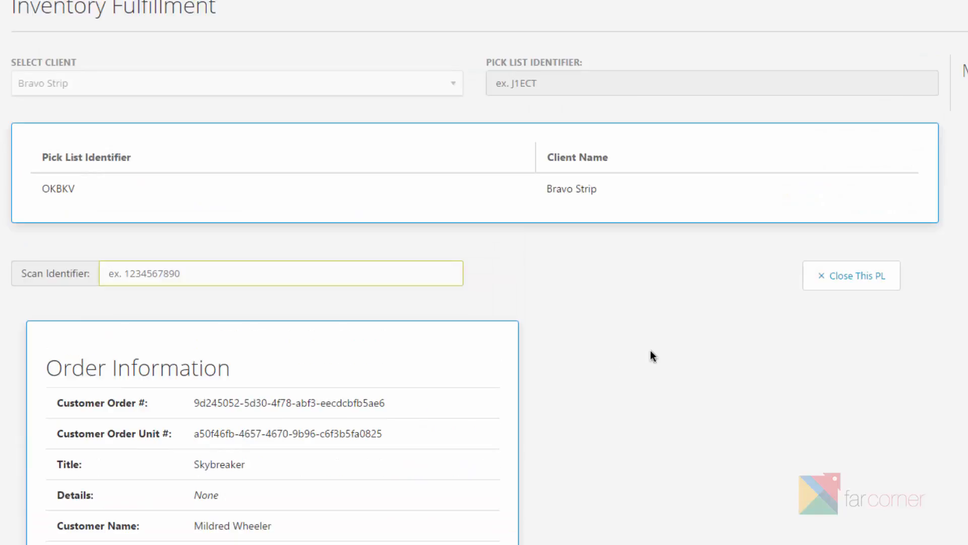
pyautogui.write('9780060532291')
pyautogui.press('Return')
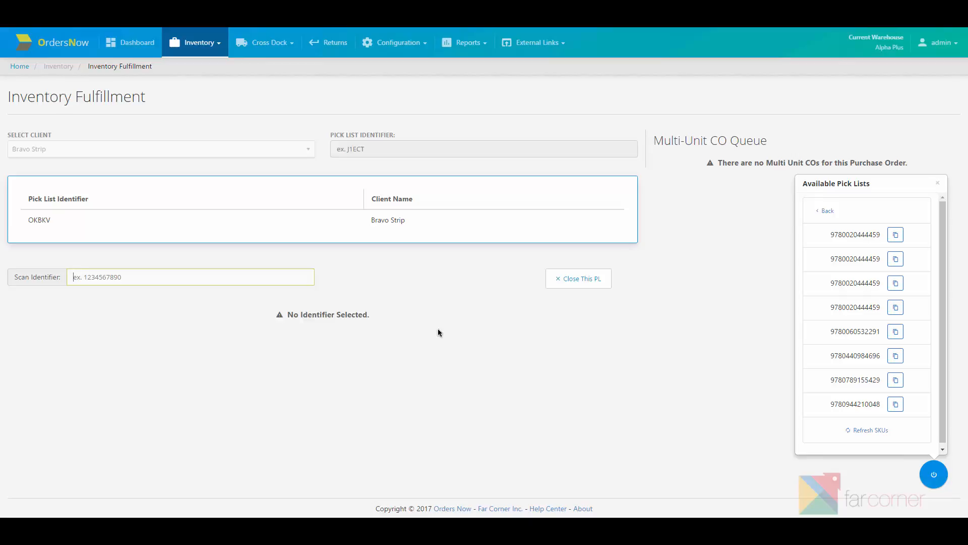
pyautogui.click(851, 433)
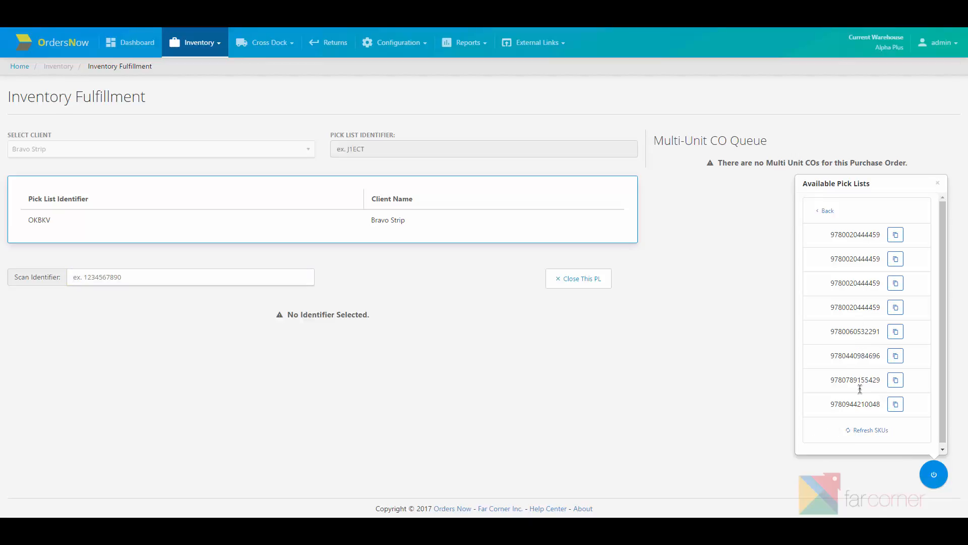
pyautogui.click(896, 404)
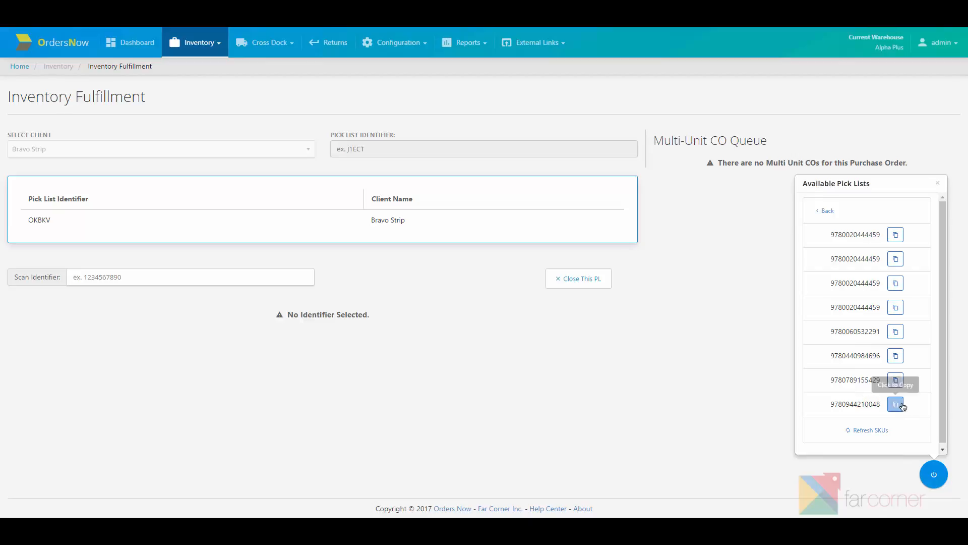
pyautogui.click(293, 277)
pyautogui.hotkey('ctrl', 'v')
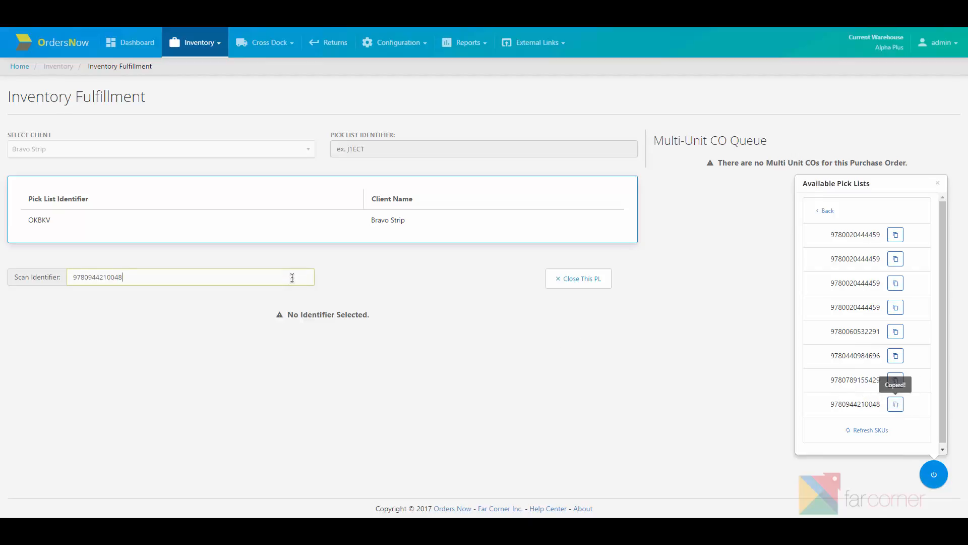
pyautogui.press('Return')
pyautogui.hotkey('ctrl', 'v')
pyautogui.press('Return')
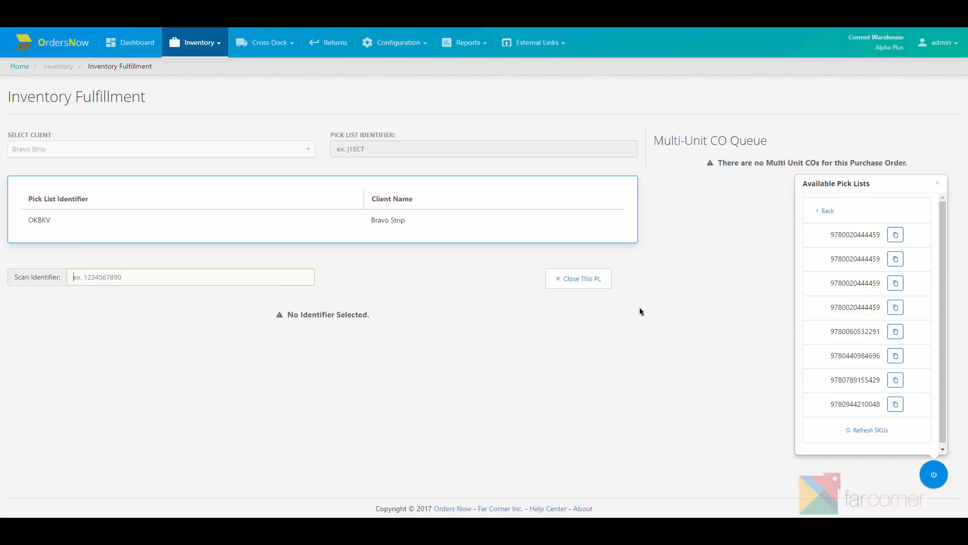
pyautogui.click(885, 432)
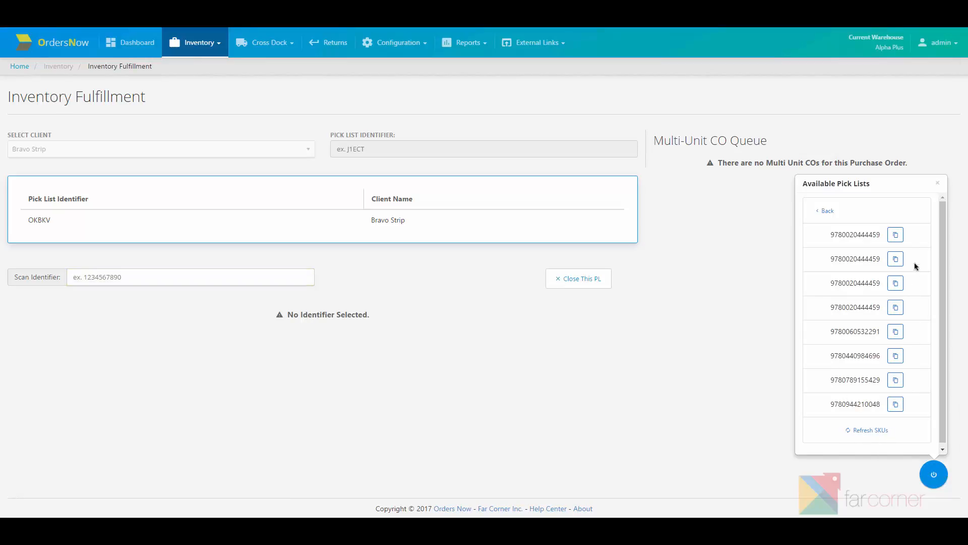
pyautogui.click(896, 234)
pyautogui.click(305, 276)
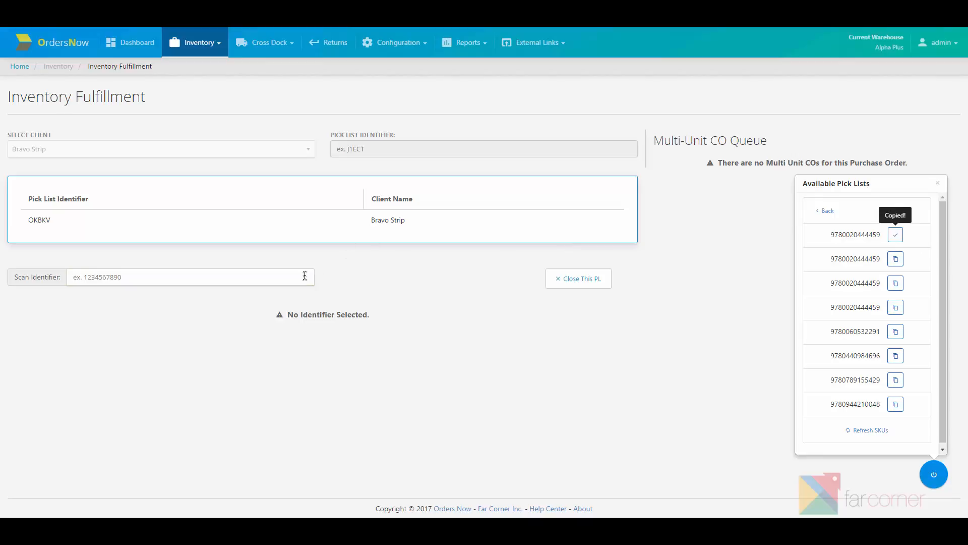
pyautogui.hotkey('ctrl', 'v')
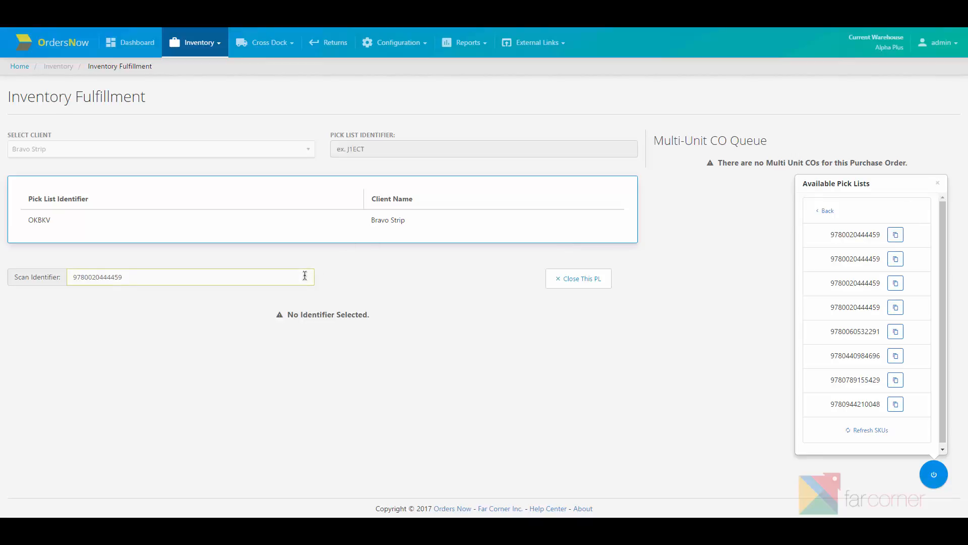
pyautogui.press('Return')
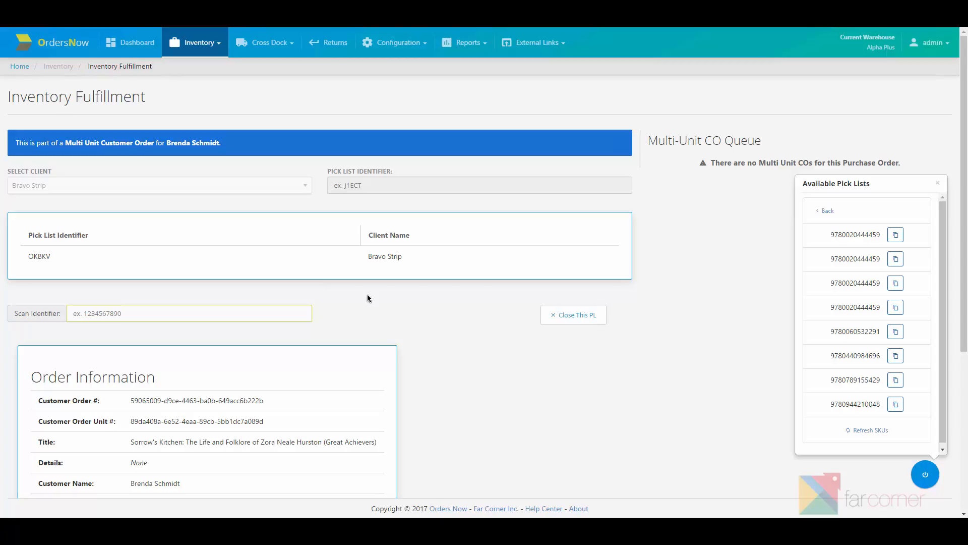
pyautogui.hotkey('ctrl', 'v')
pyautogui.press('Return')
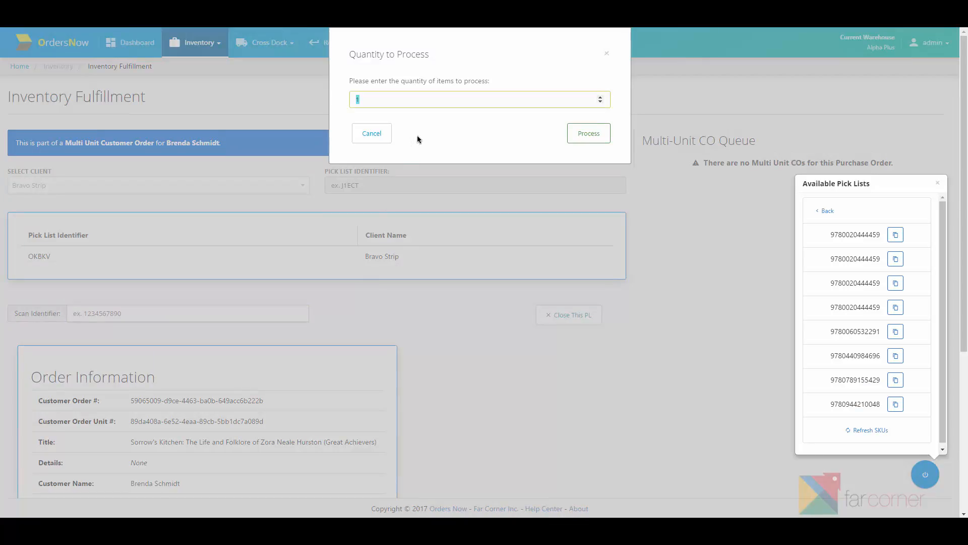
pyautogui.click(578, 145)
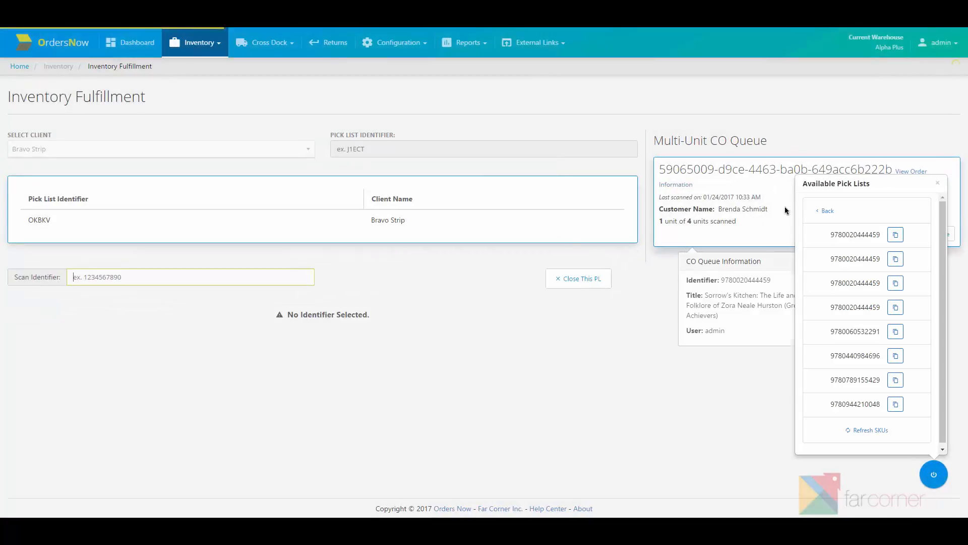
# Step: Close the available pick lists and view the queue information of the order in the Multi-Unit CO Queue
pyautogui.click(939, 184)
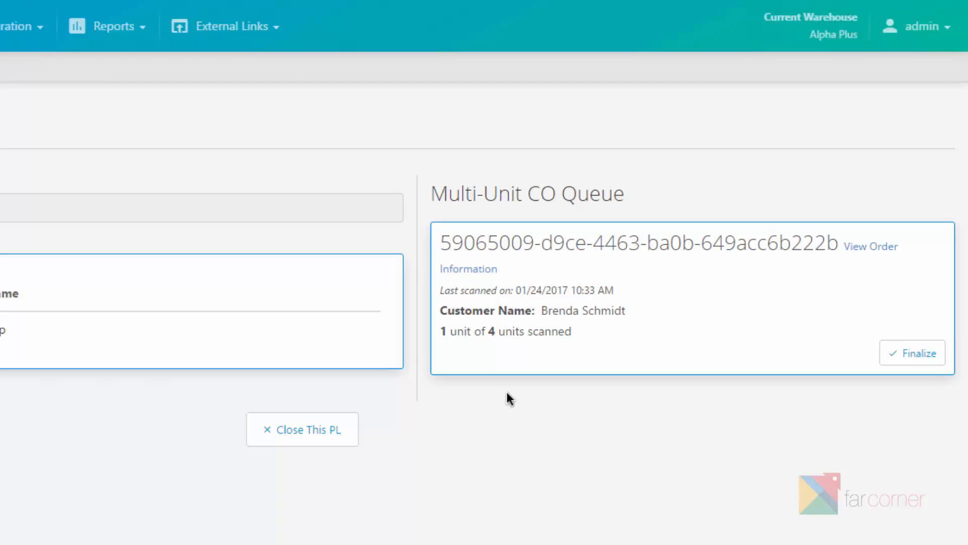
pyautogui.moveTo(449, 346)
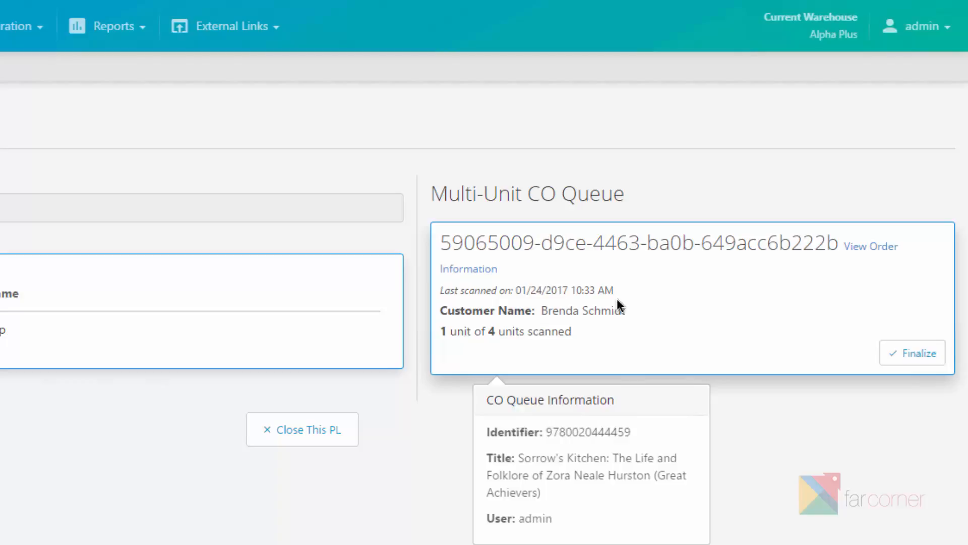
pyautogui.click(898, 360)
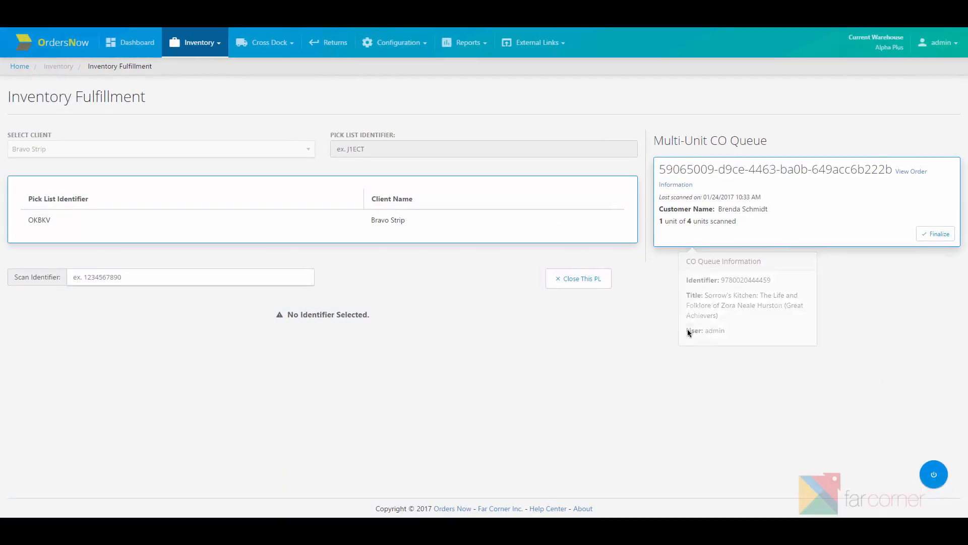
pyautogui.click(310, 277)
pyautogui.write('9780020444459')
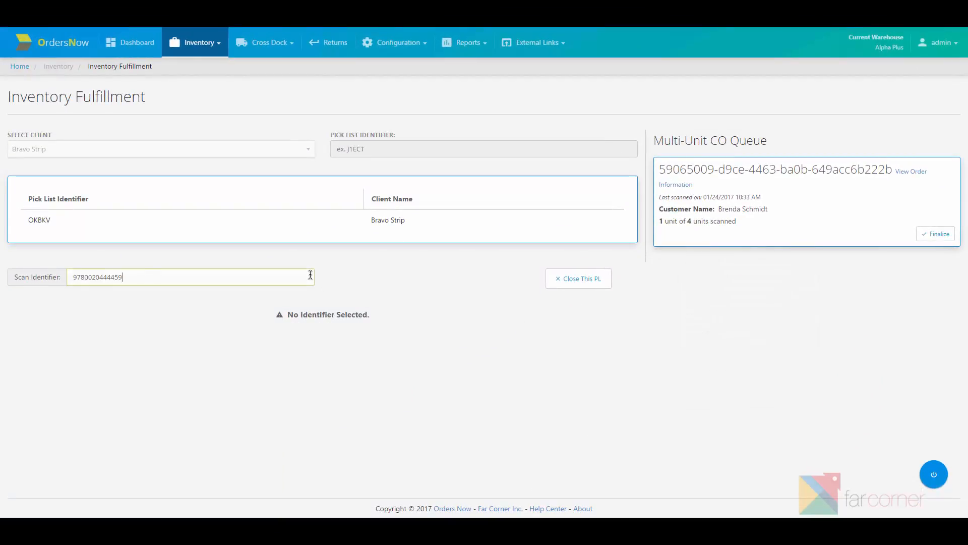
pyautogui.press('Return')
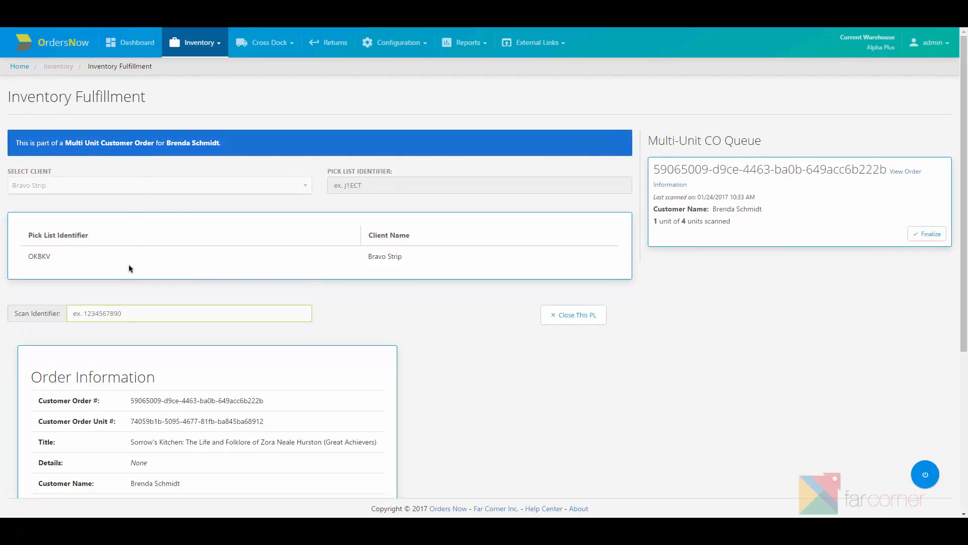
pyautogui.write('9780020444459')
pyautogui.press('Return')
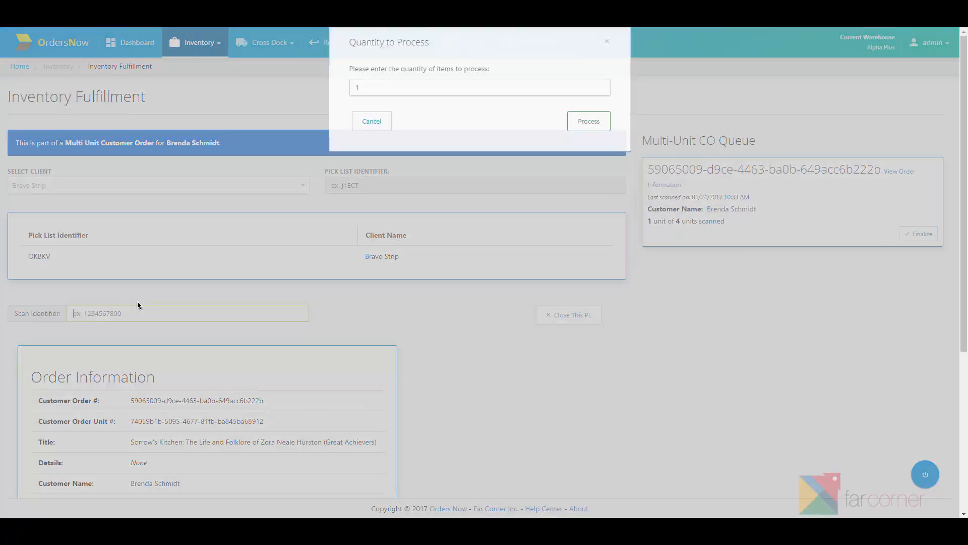
pyautogui.click(575, 133)
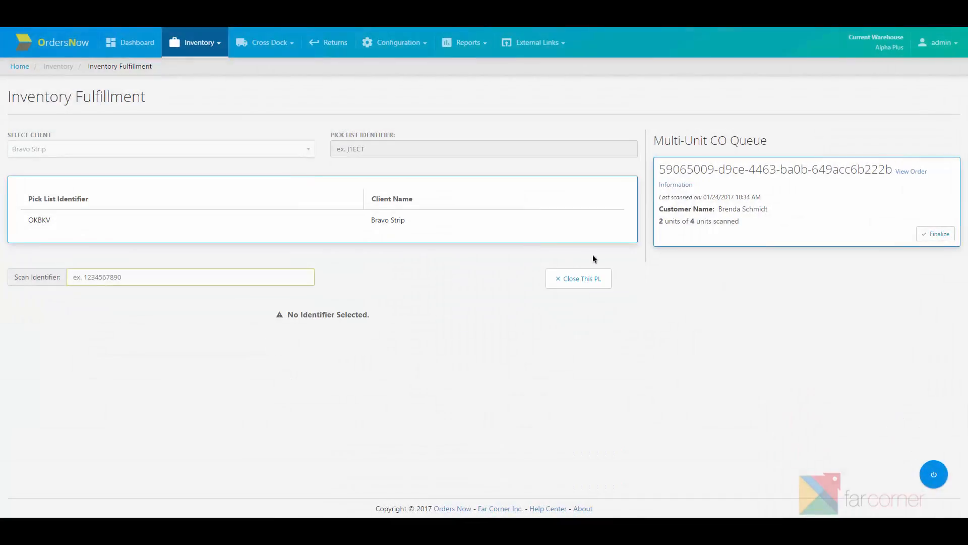
pyautogui.moveTo(664, 238)
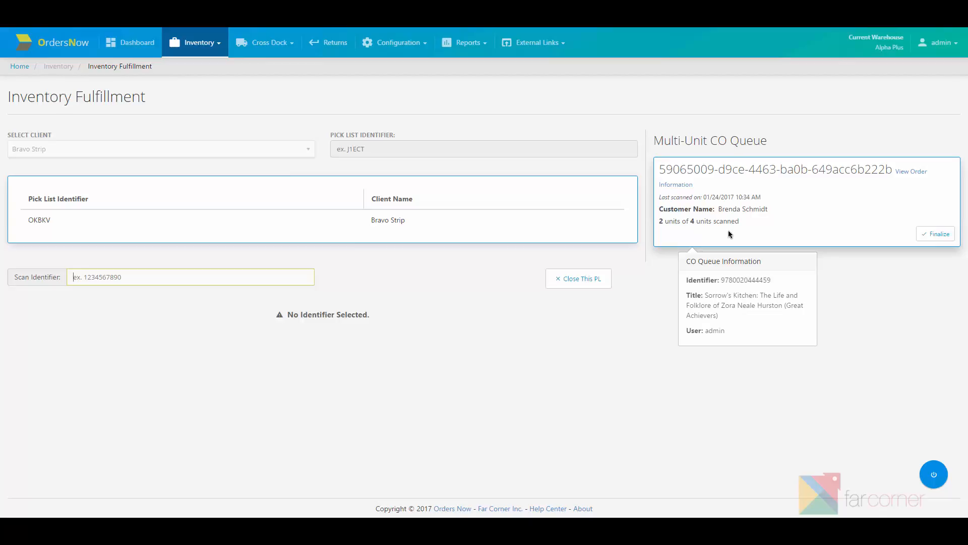
pyautogui.click(927, 235)
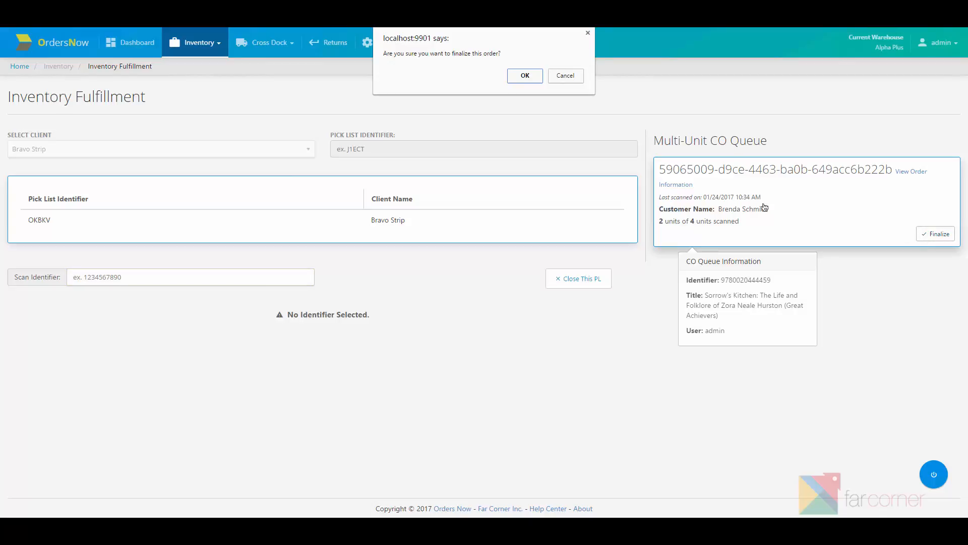
pyautogui.click(525, 76)
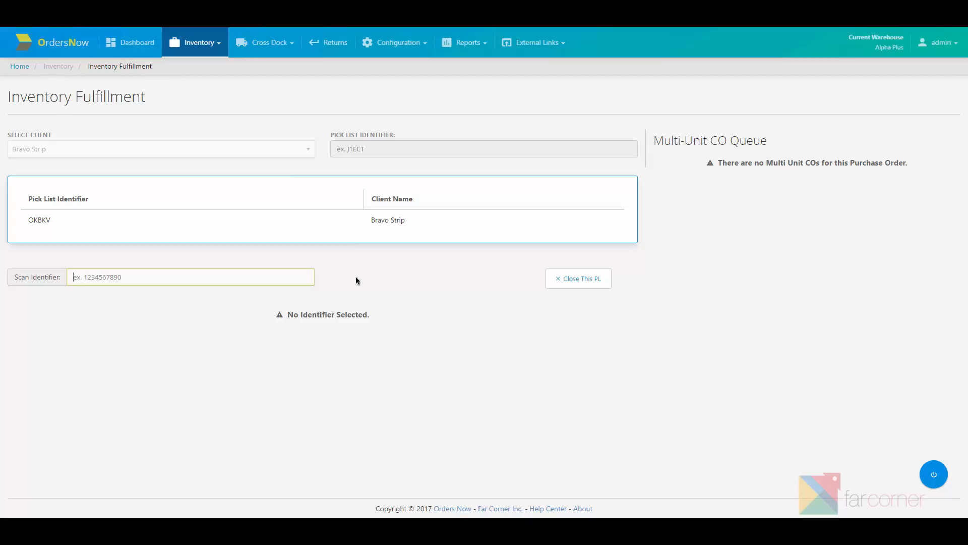
pyautogui.hotkey('ctrl', 'v')
pyautogui.press('Return')
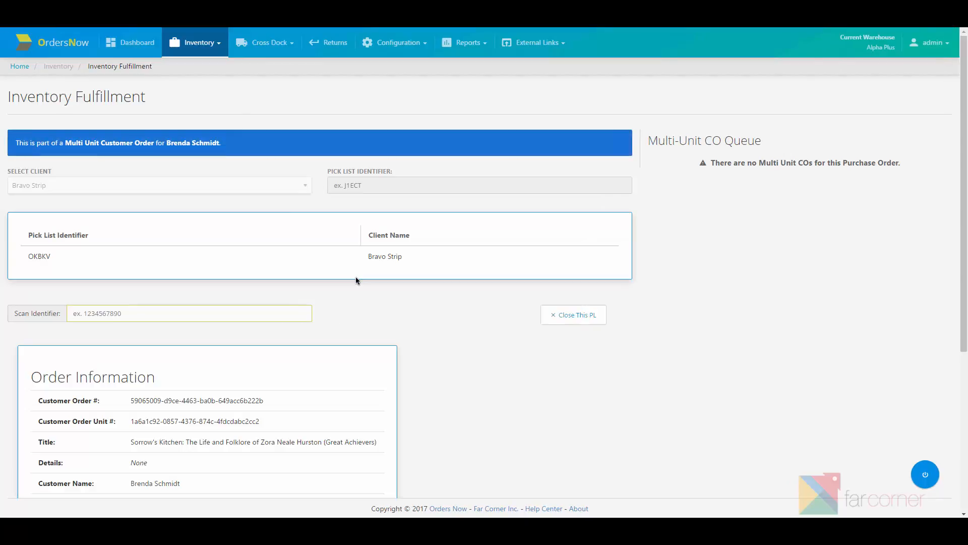
pyautogui.hotkey('ctrl', 'v')
pyautogui.press('Return')
pyautogui.press('Return')
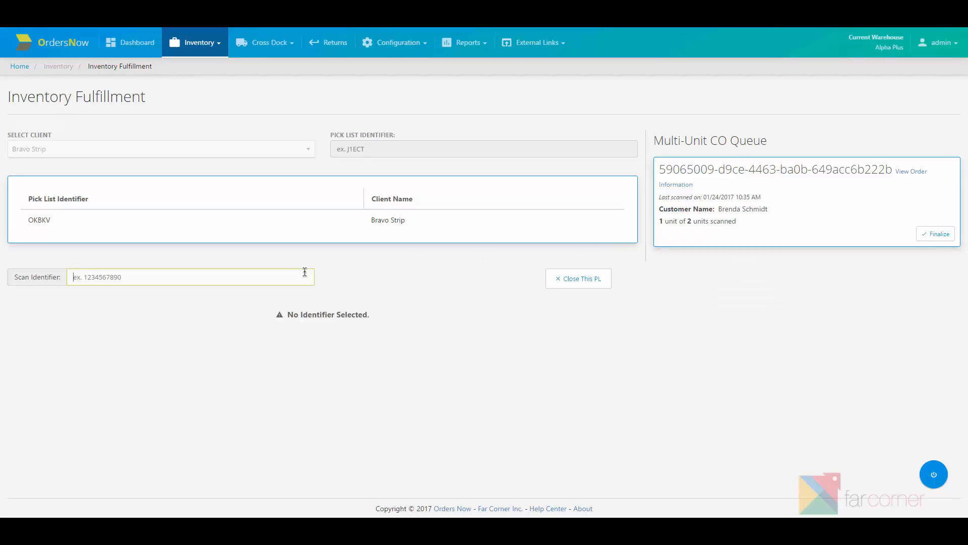
pyautogui.write('9780020444459')
pyautogui.press('Return')
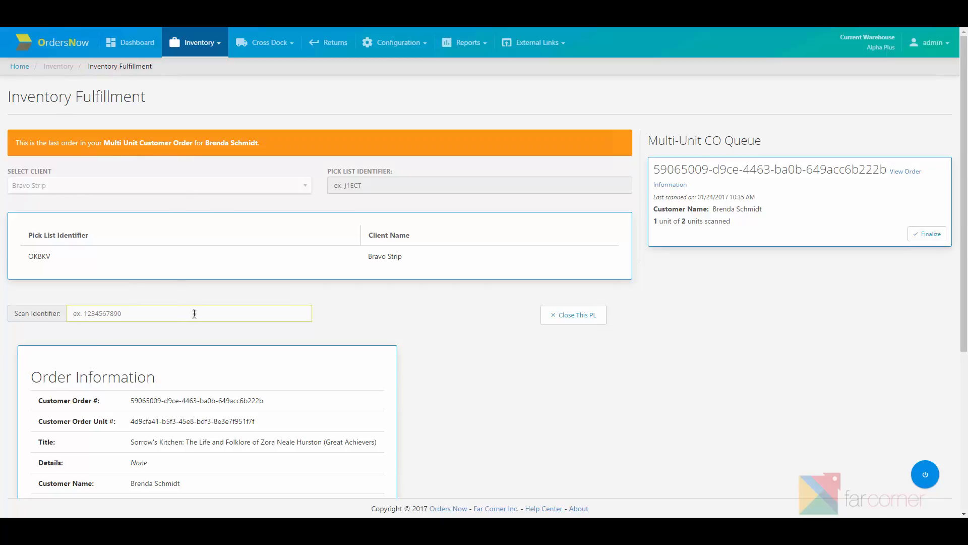
pyautogui.hotkey('ctrl', 'v')
pyautogui.press('Return')
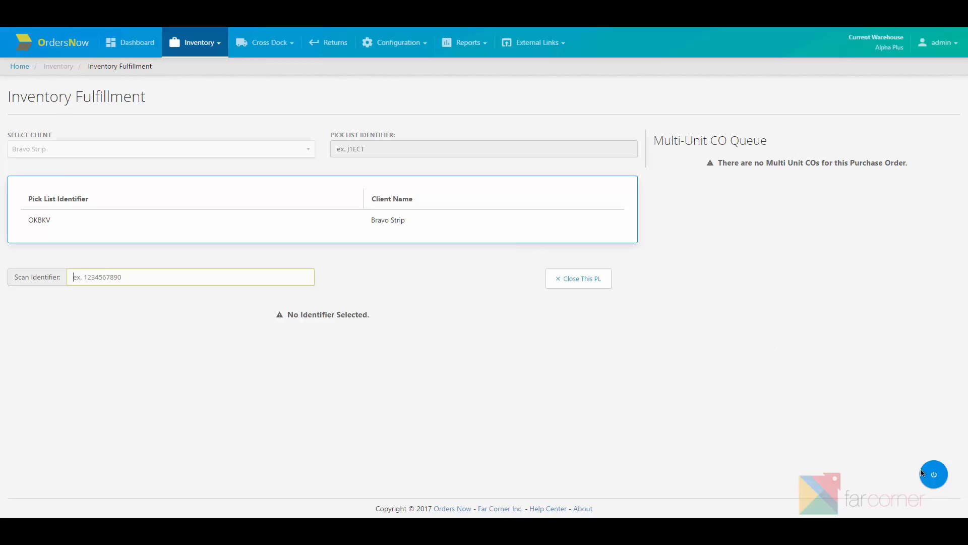
# Step: Show the SKUs of the available pick list and refresh the SKU list
pyautogui.click(933, 474)
pyautogui.click(912, 233)
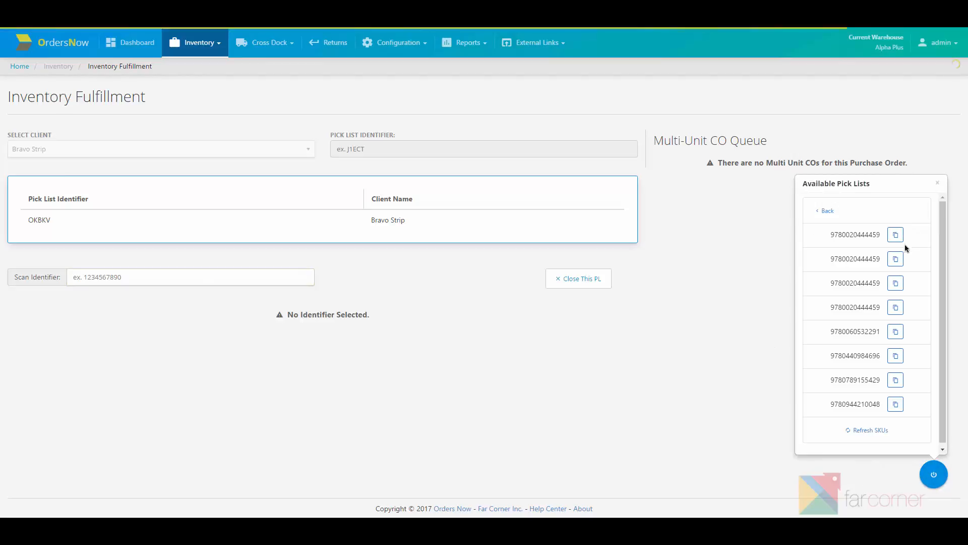
pyautogui.click(876, 428)
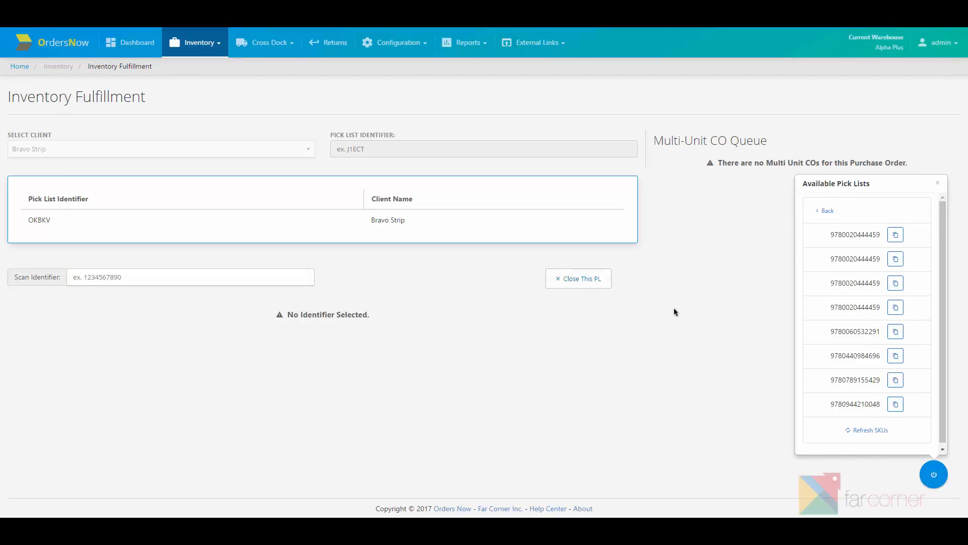
# Step: Open the Pick Lists page in a new browser tab and view the details of Bravo Strip's pick list OKBKV
pyautogui.click(214, 55)
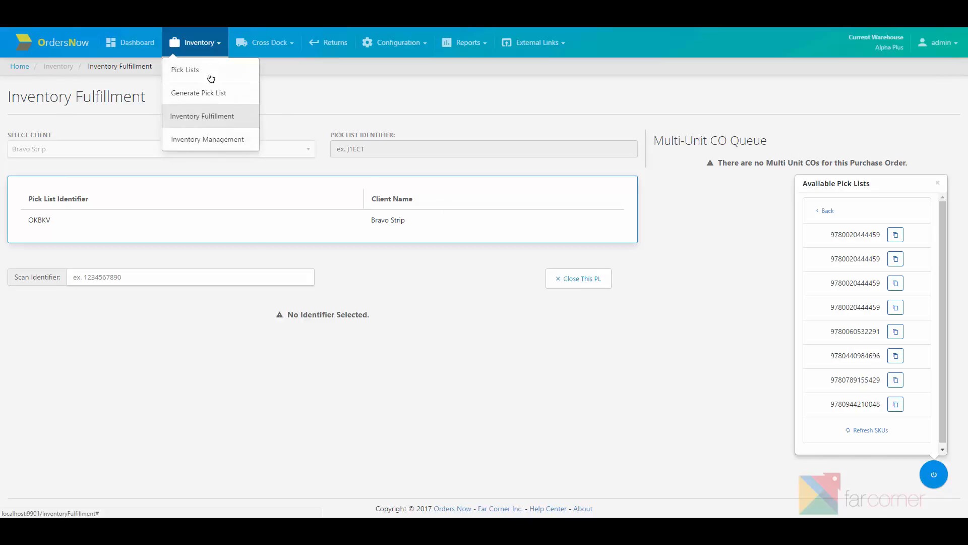
pyautogui.rightClick(211, 75)
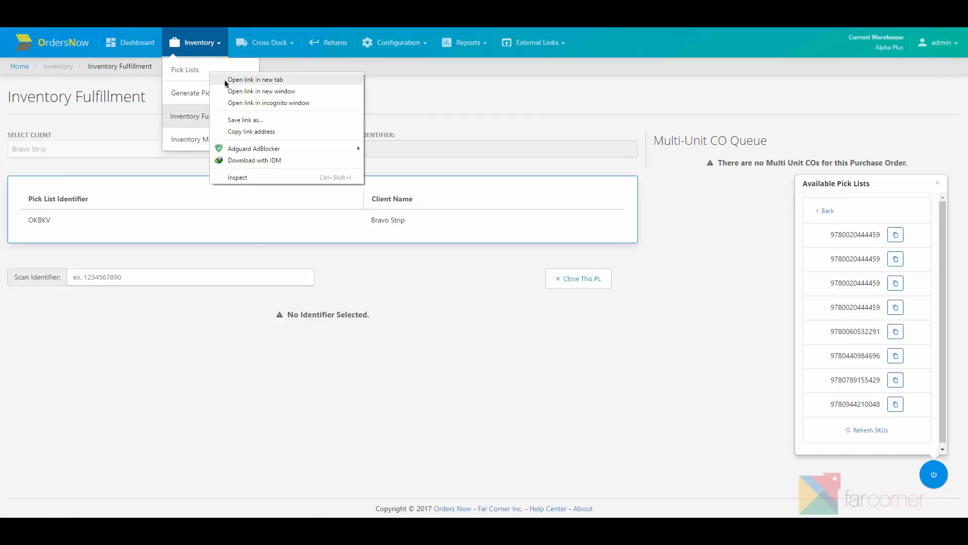
pyautogui.click(227, 80)
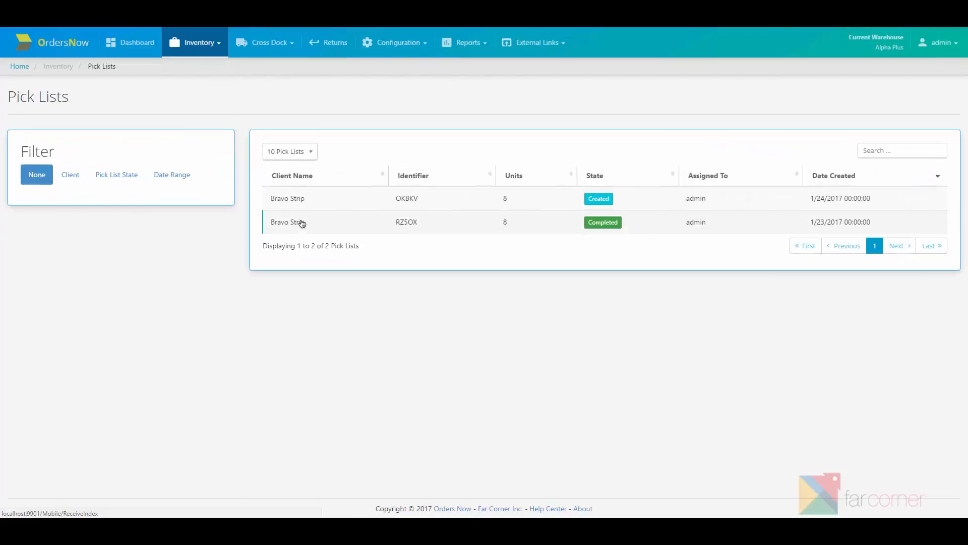
pyautogui.click(543, 210)
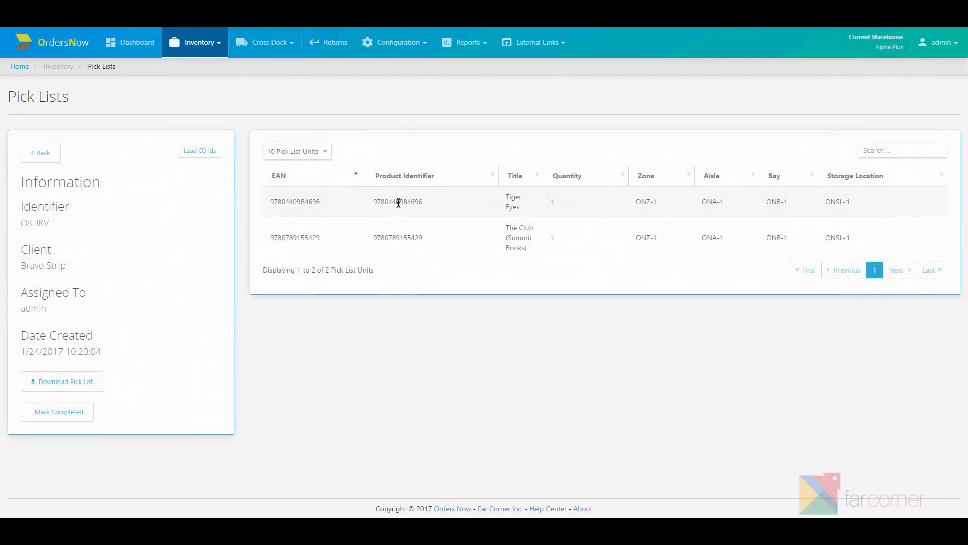
pyautogui.doubleClick(302, 204)
pyautogui.hotkey('ctrl', 'c')
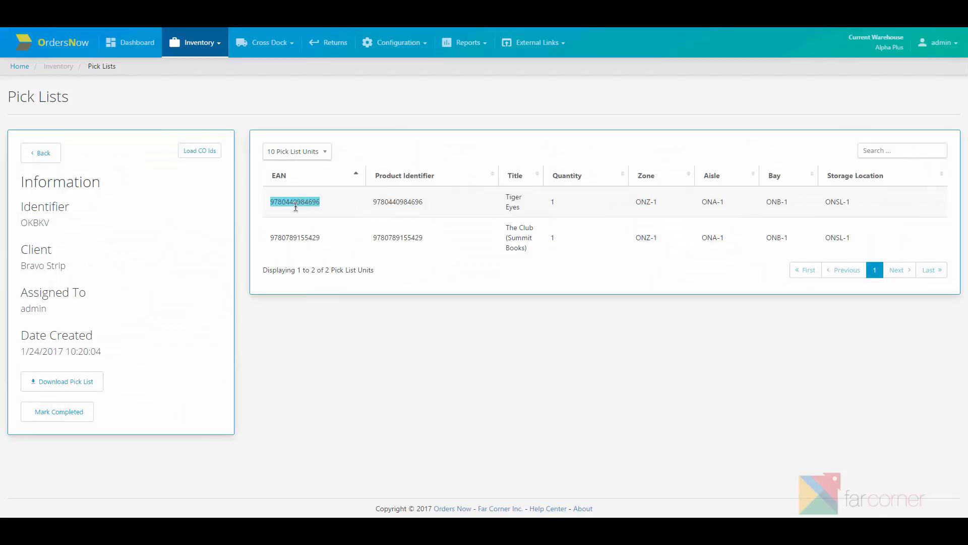
pyautogui.click(151, 15)
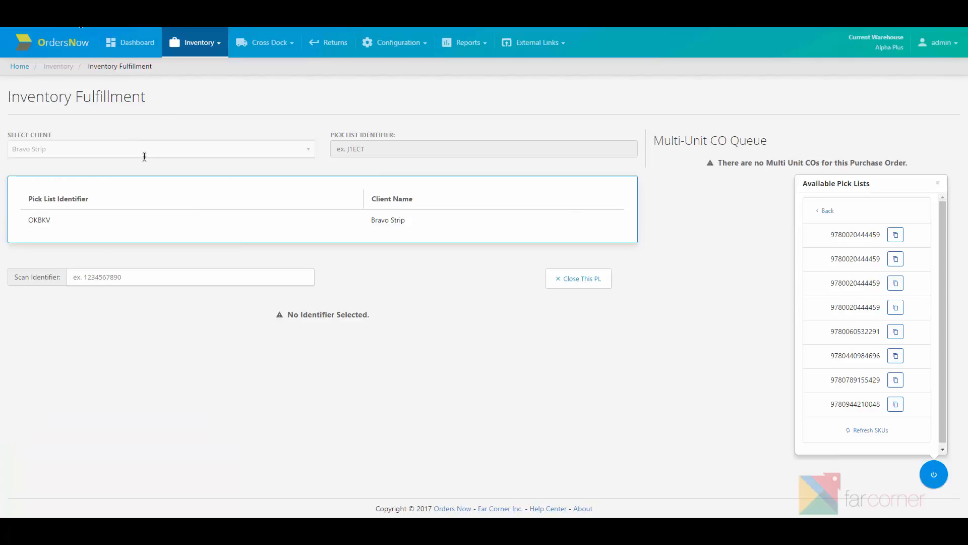
pyautogui.click(207, 276)
pyautogui.hotkey('ctrl', 'v')
pyautogui.press('Return')
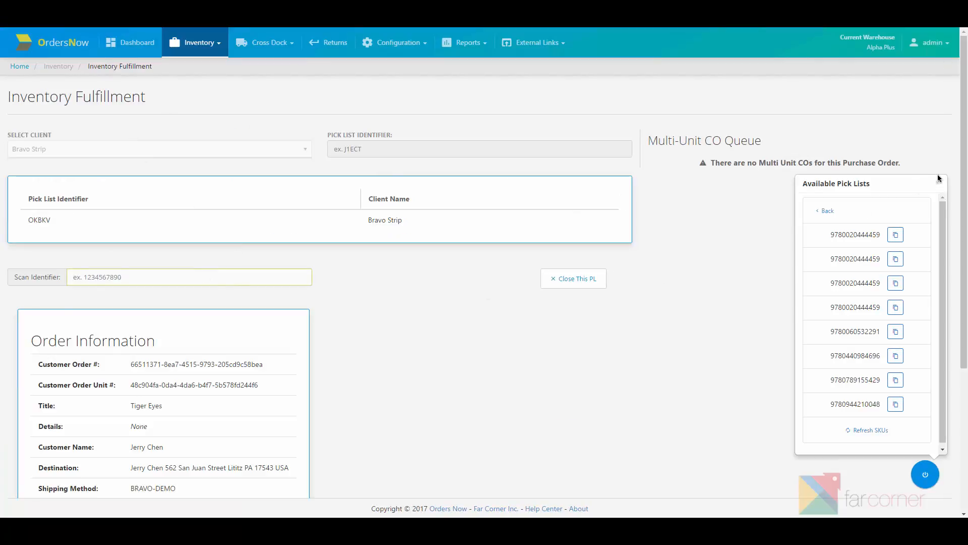
pyautogui.click(939, 184)
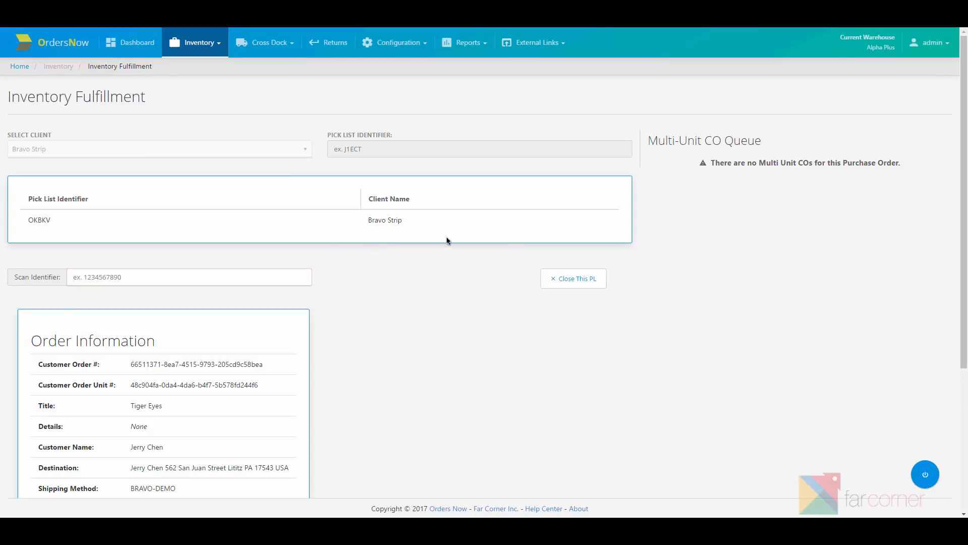
pyautogui.click(291, 279)
pyautogui.hotkey('ctrl', 'v')
pyautogui.press('Return')
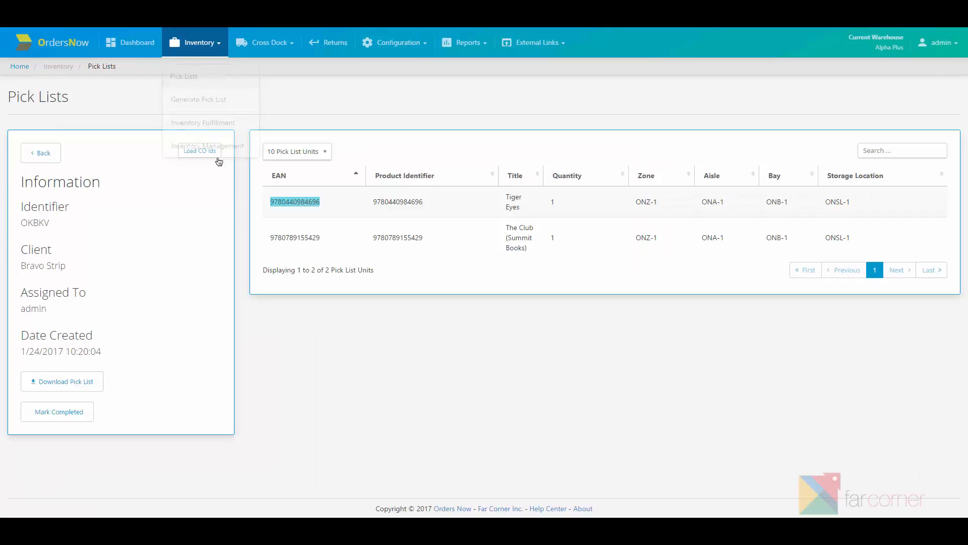
pyautogui.doubleClick(304, 238)
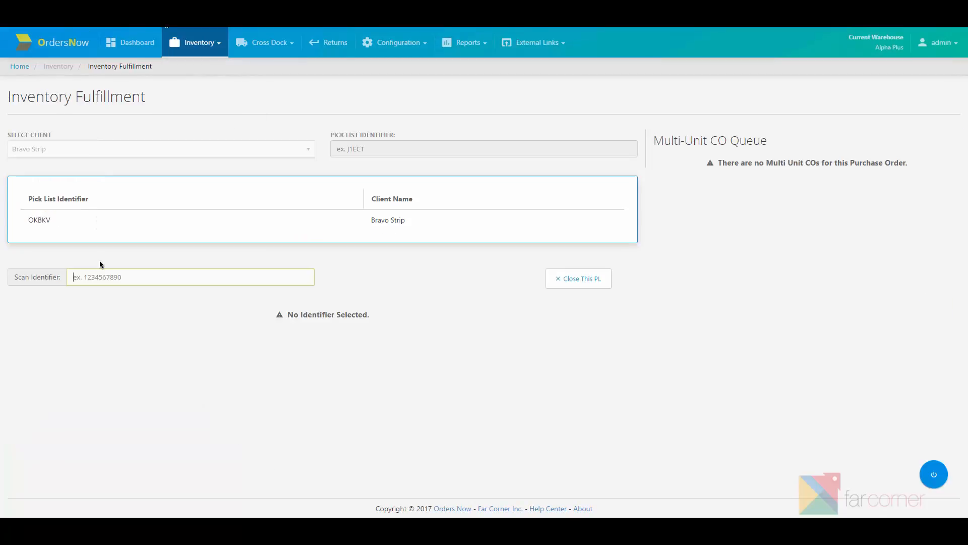
pyautogui.press('Return')
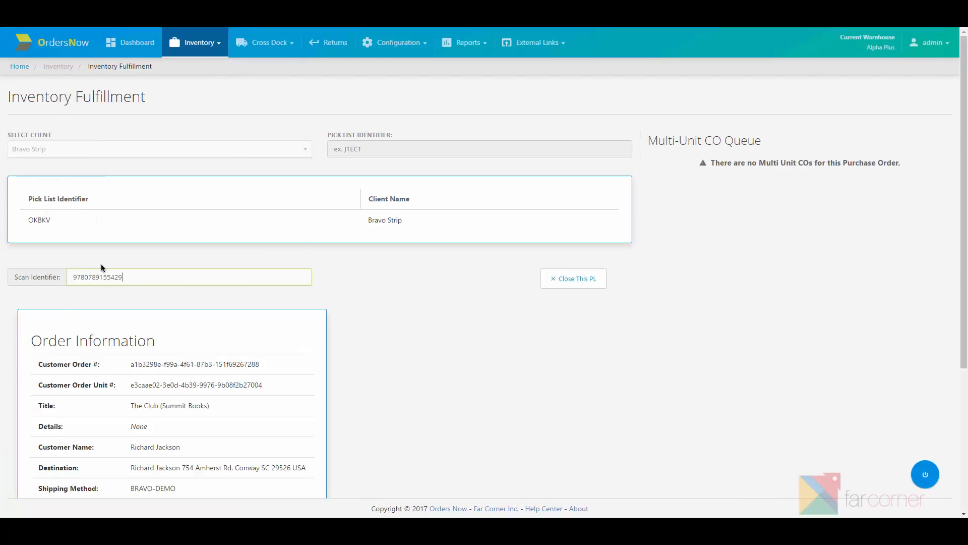
pyautogui.press('Return')
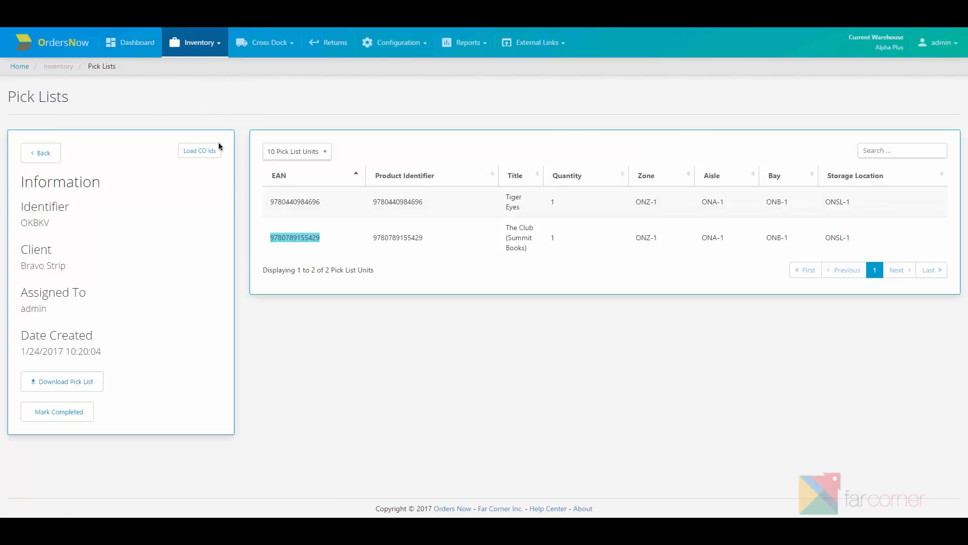
# Step: Reload the Pick Lists overview to check the state of pick list OKBKV
pyautogui.click(191, 43)
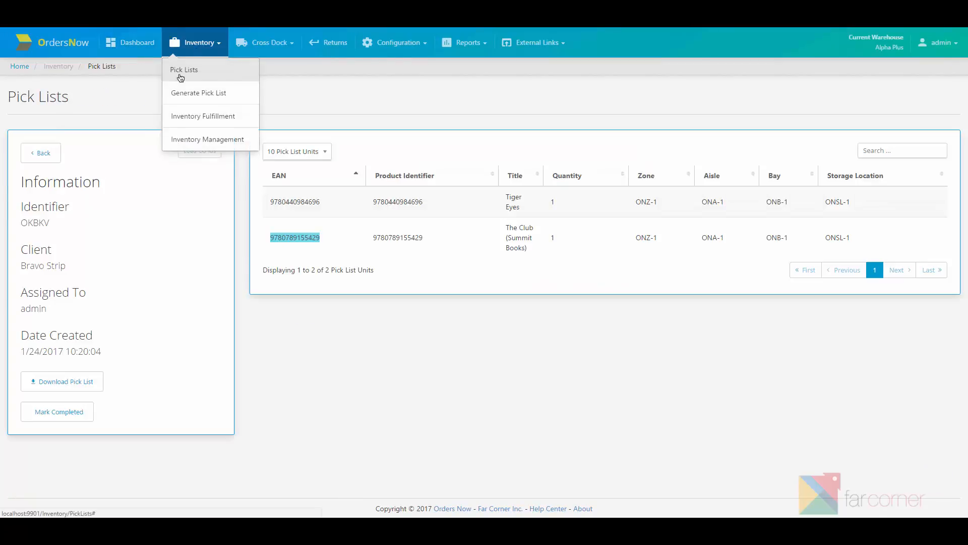
pyautogui.click(211, 84)
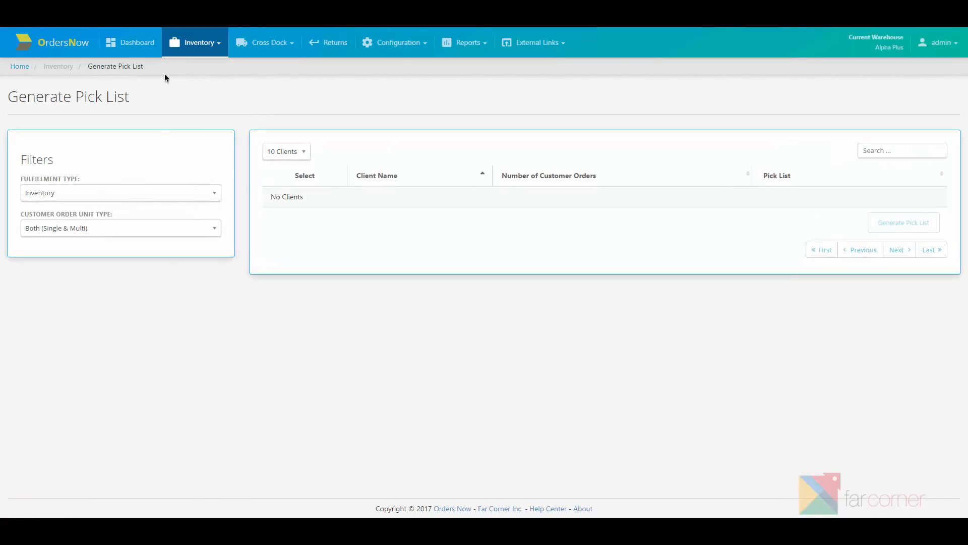
pyautogui.click(192, 43)
pyautogui.click(192, 70)
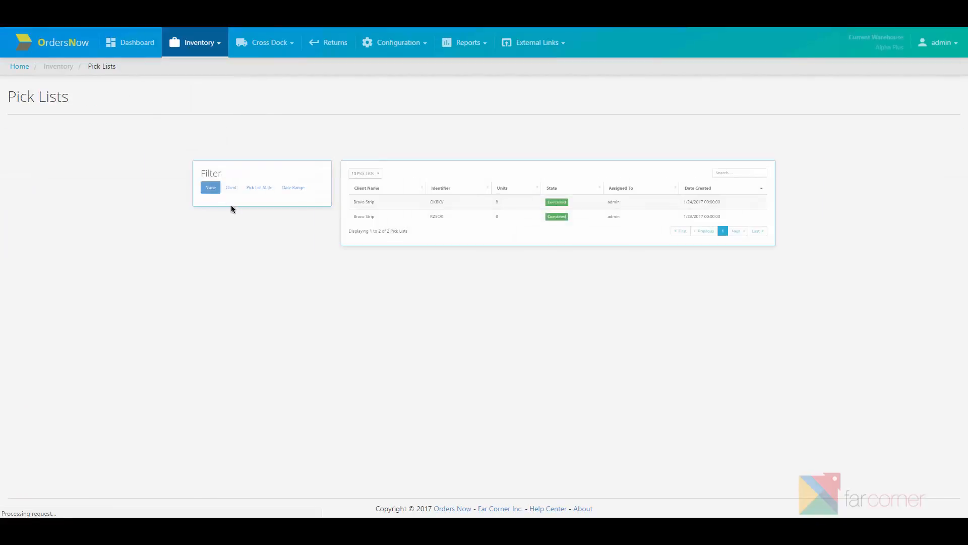